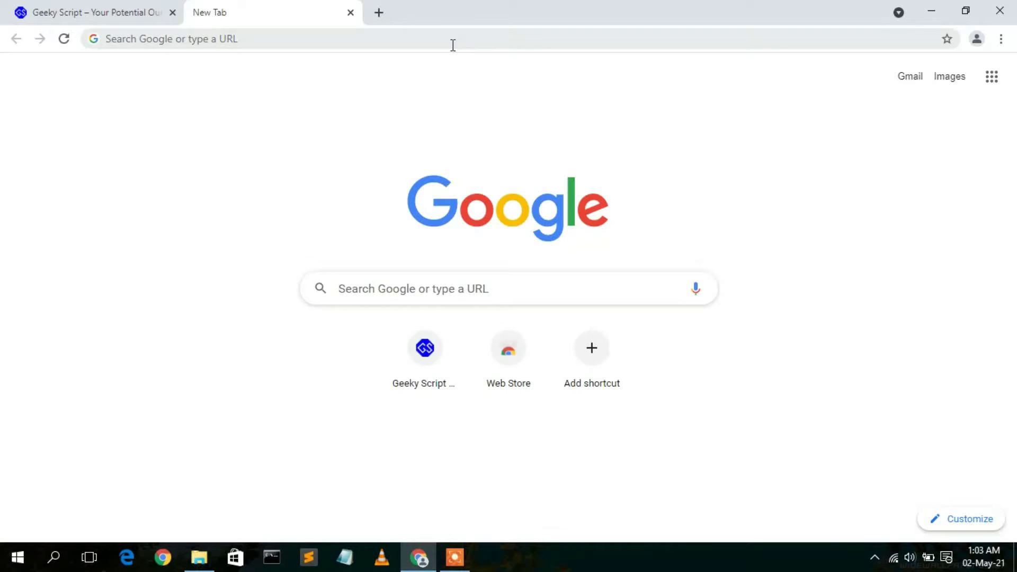
Search the web for "node js download" and open the Download page on nodejs.org.
{"action": "left_click", "coordinate": [453, 45]}
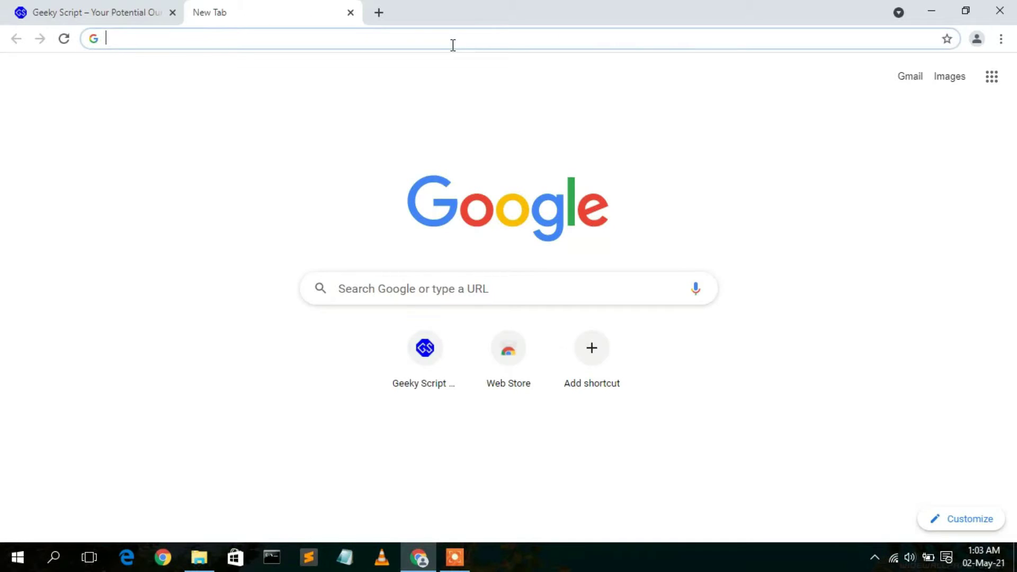
{"action": "type", "text": "node js"}
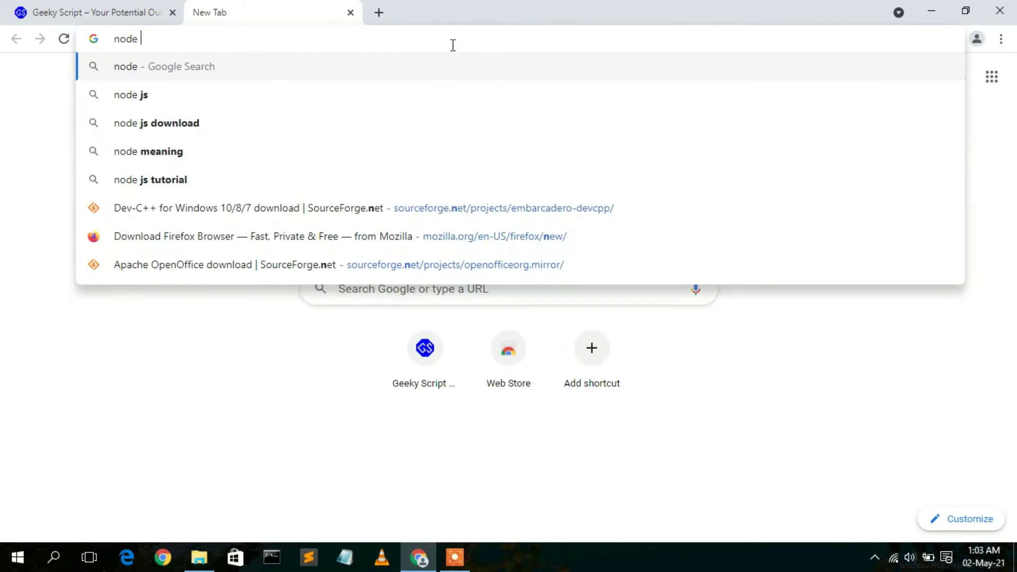
{"action": "key", "text": "Down"}
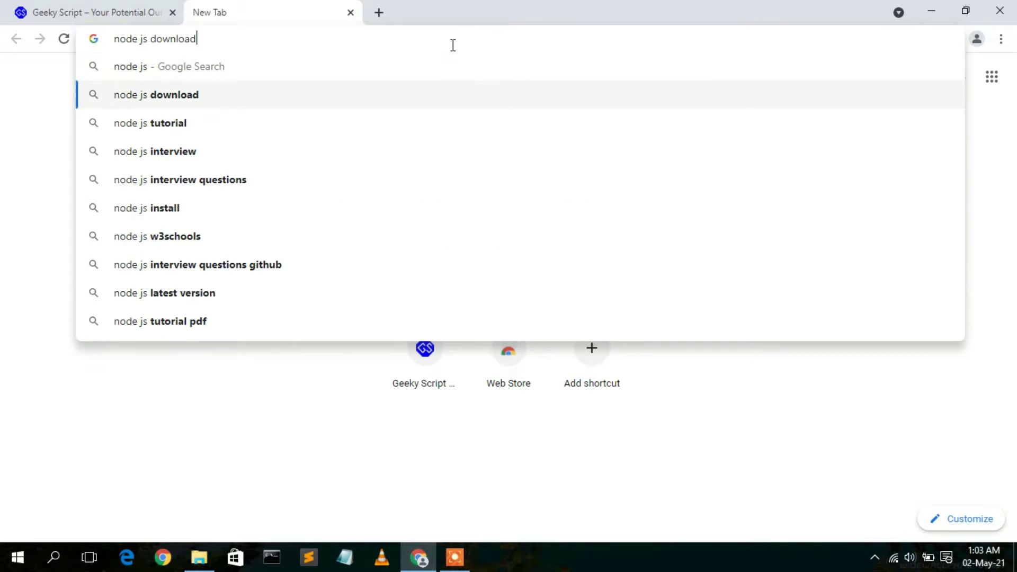
{"action": "key", "text": "Return"}
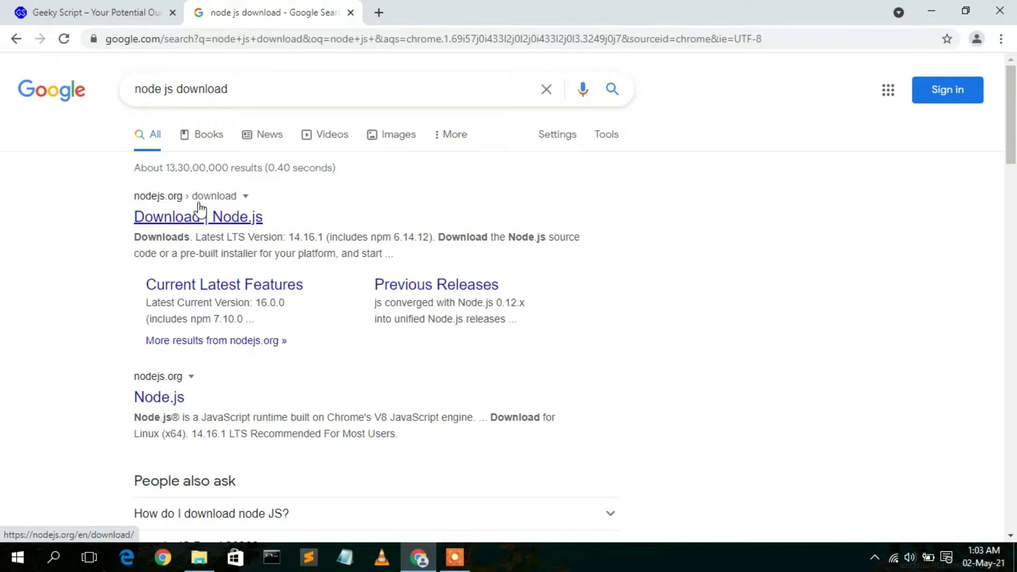
{"action": "left_click", "coordinate": [181, 221]}
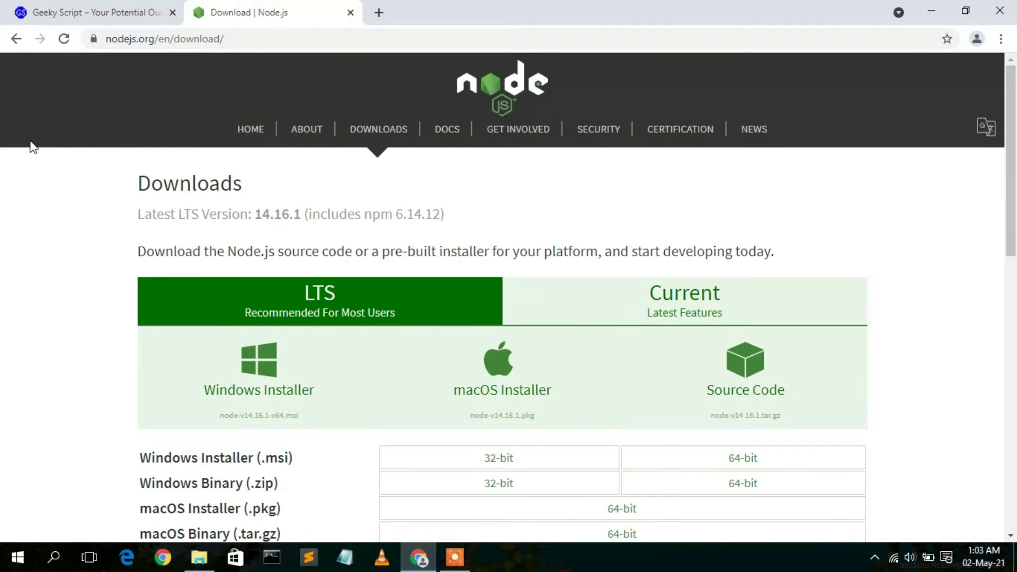
{"action": "scroll", "coordinate": [33, 147], "scroll_direction": "down", "scroll_amount": 4}
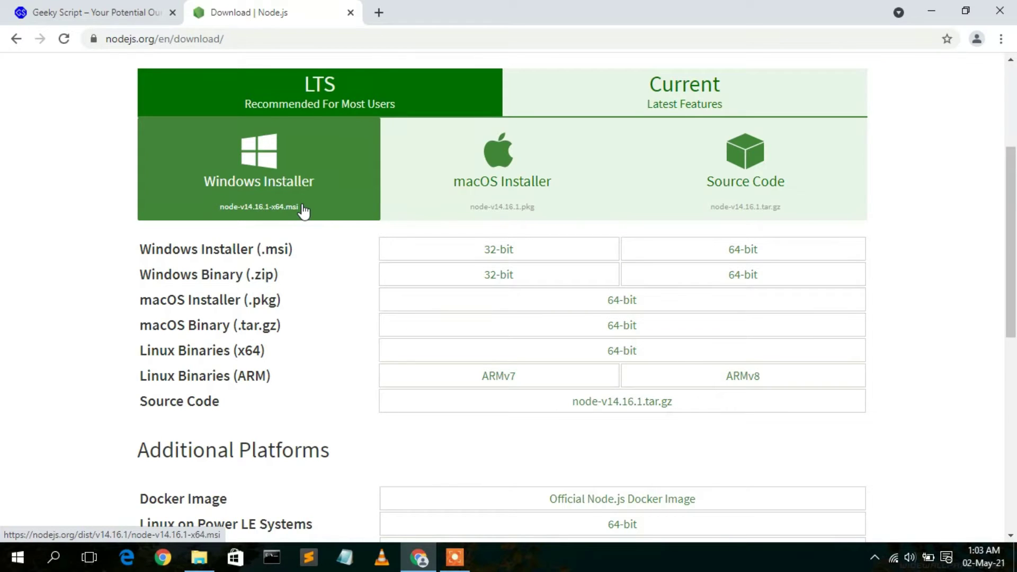
{"action": "left_click", "coordinate": [311, 169]}
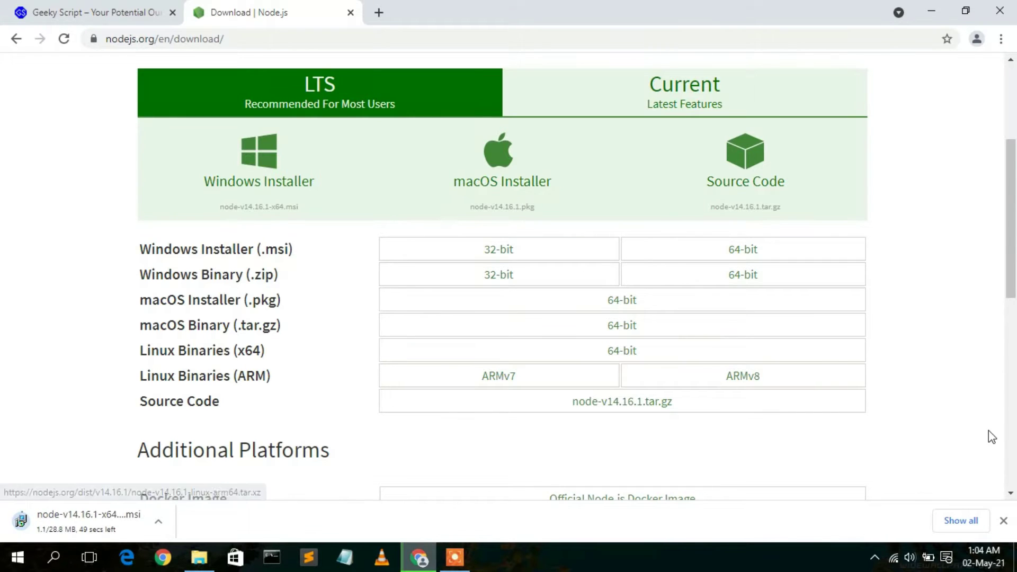
{"action": "left_click", "coordinate": [958, 521]}
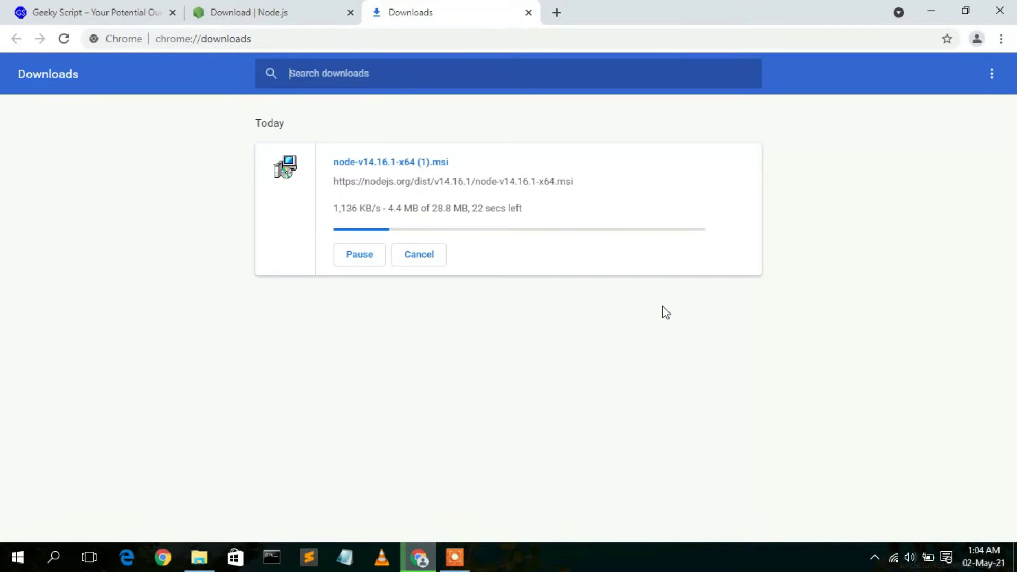
{"action": "left_click", "coordinate": [371, 261]}
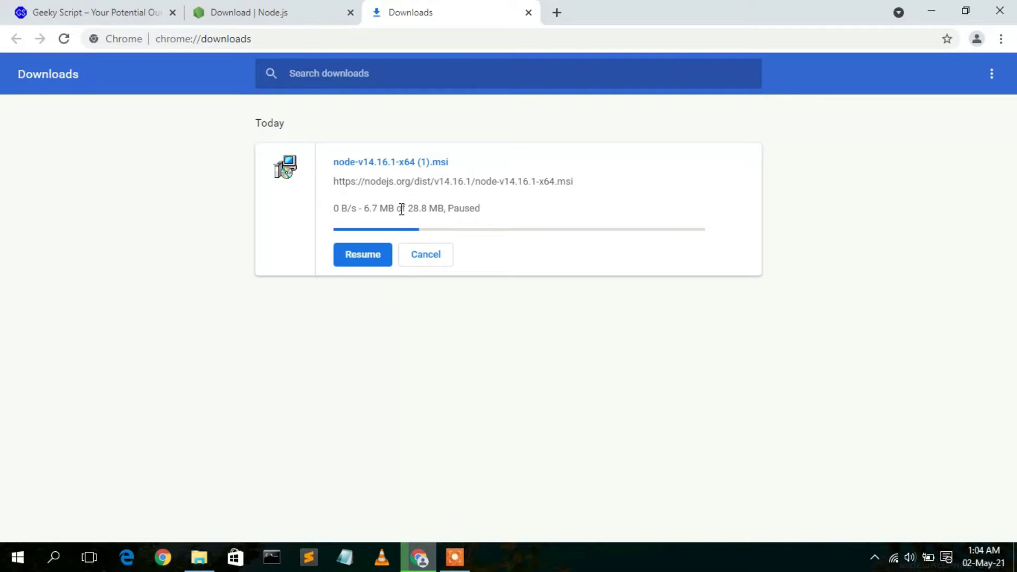
{"action": "left_click", "coordinate": [424, 262]}
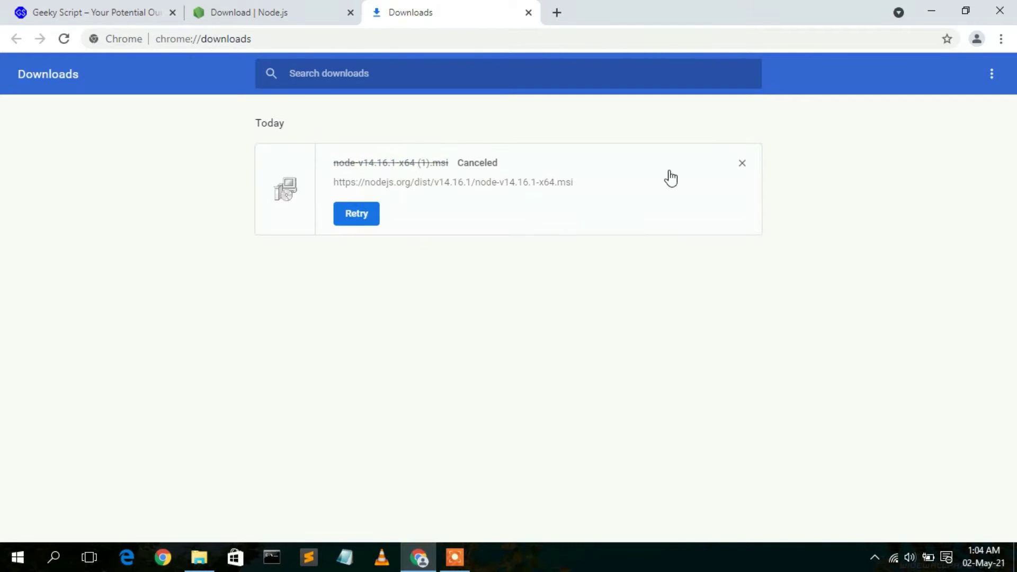
{"action": "left_click", "coordinate": [743, 164]}
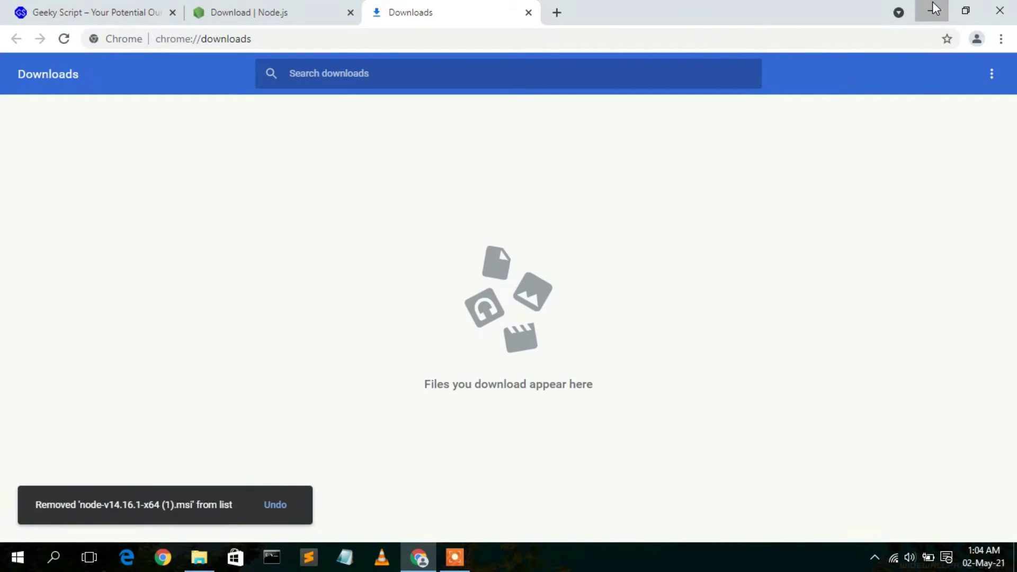
Launch the node-v14.16.1-x64 installer from the Software folder in Downloads and clear other windows out of the way.
{"action": "left_click", "coordinate": [933, 9]}
{"action": "left_click", "coordinate": [199, 557]}
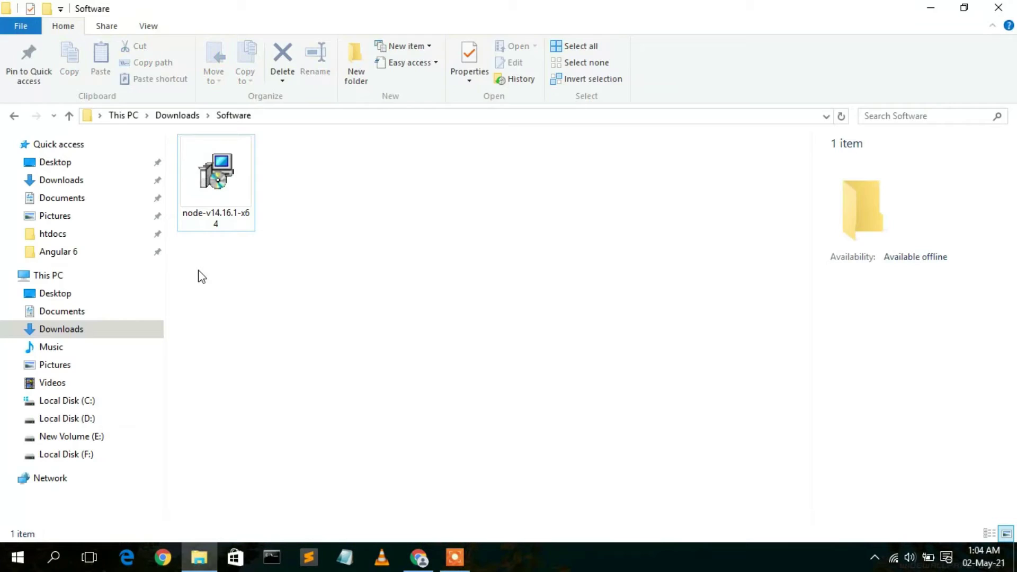
{"action": "left_click", "coordinate": [220, 177]}
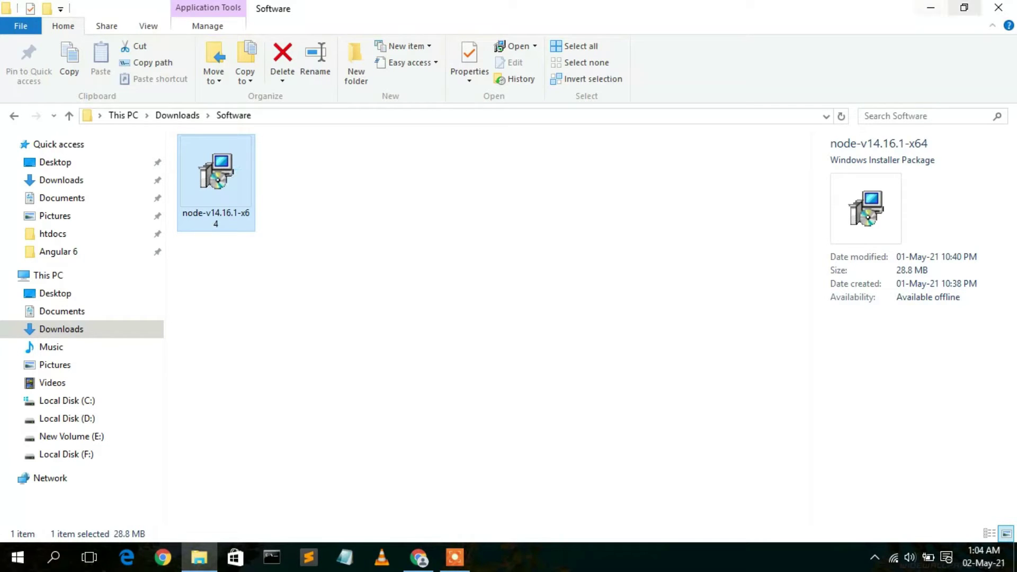
{"action": "left_click", "coordinate": [937, 8]}
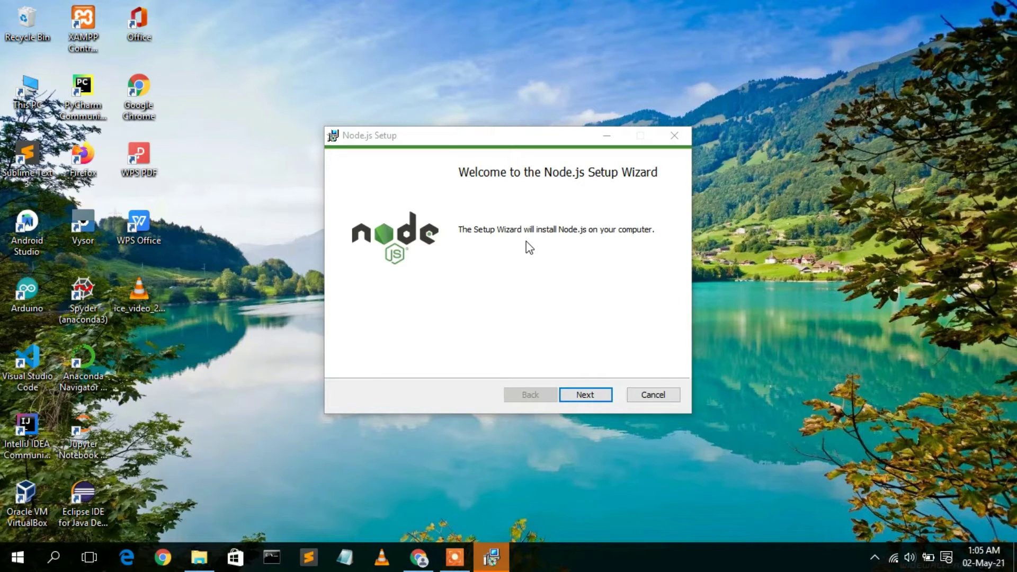
Accept the Node.js license agreement and keep C:\Program Files\nodejs\ as the destination folder.
{"action": "left_click", "coordinate": [594, 400]}
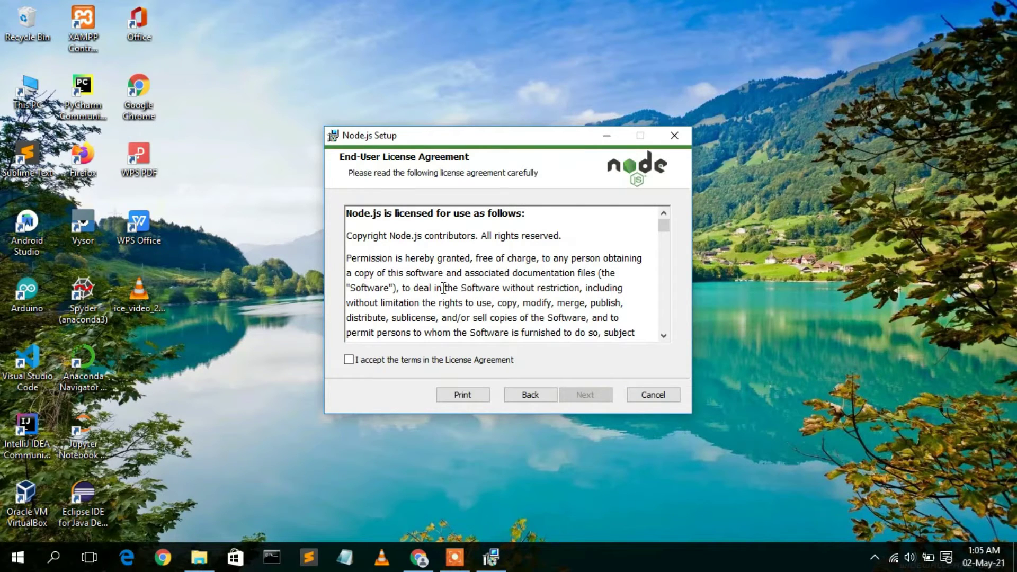
{"action": "left_click", "coordinate": [407, 363]}
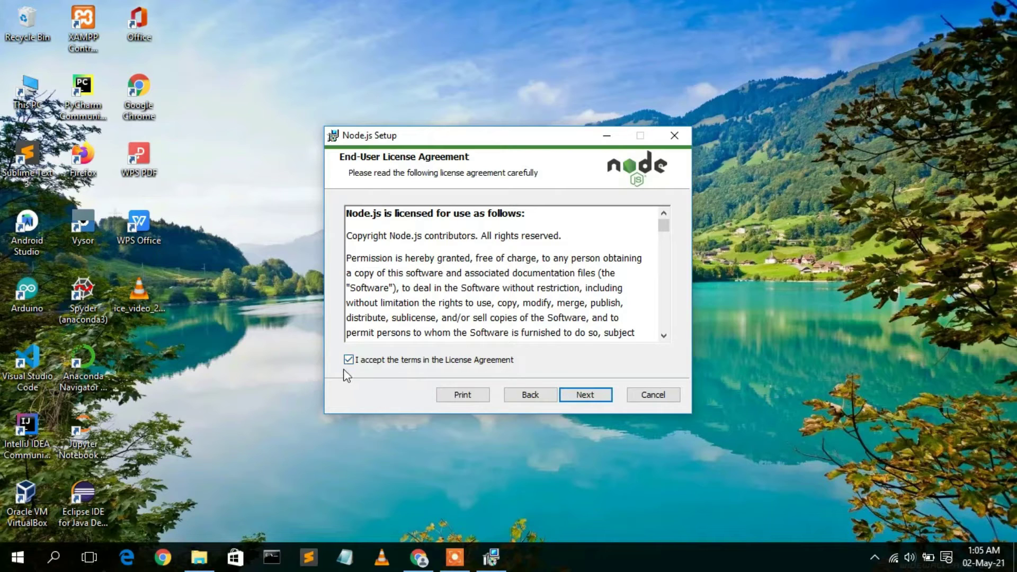
{"action": "left_click", "coordinate": [593, 397]}
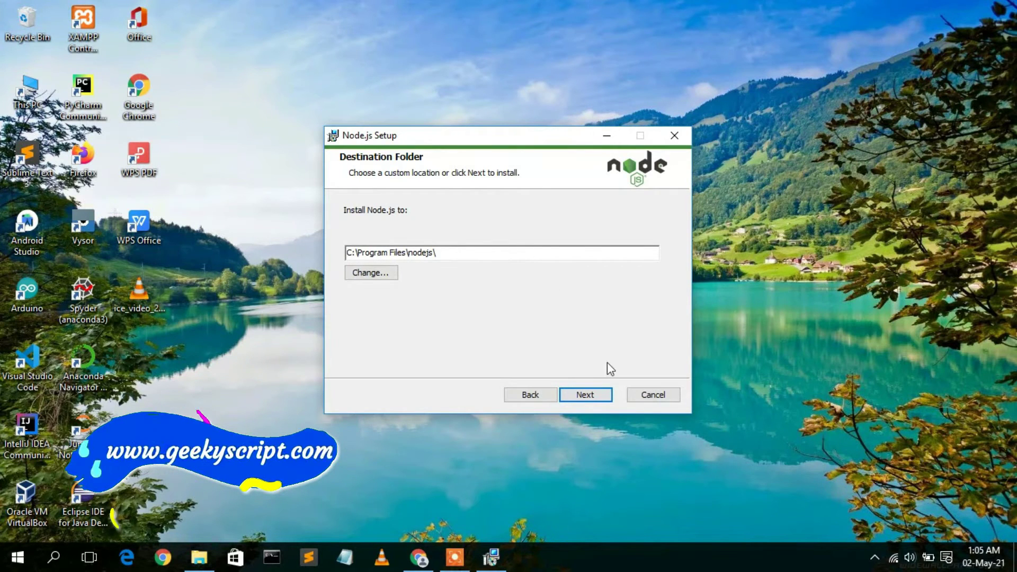
{"action": "left_click", "coordinate": [601, 399]}
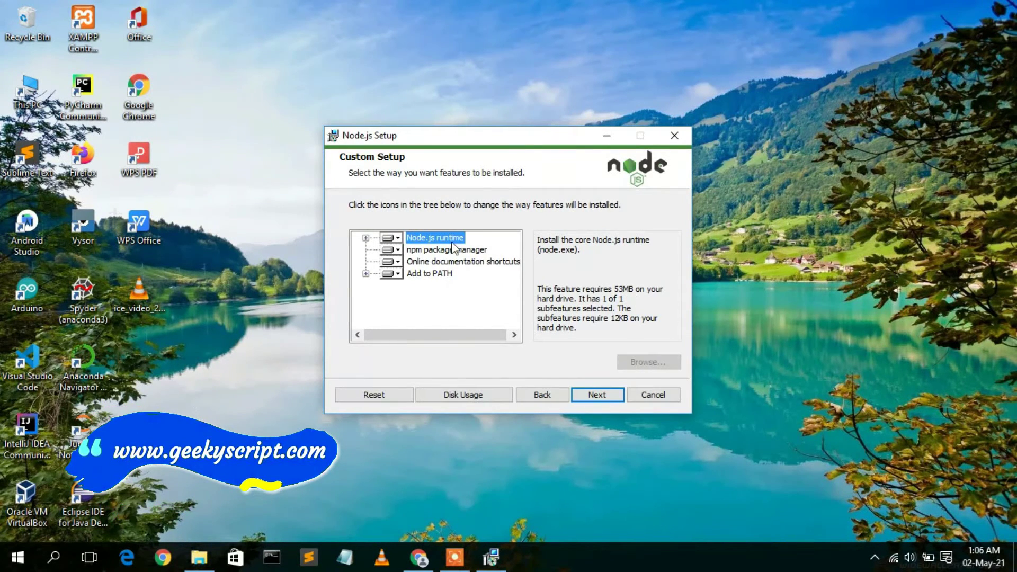
Review the npm package manager, Online documentation shortcuts and Add to PATH features, and continue with the default feature selection.
{"action": "left_click", "coordinate": [440, 261]}
{"action": "left_click", "coordinate": [436, 251]}
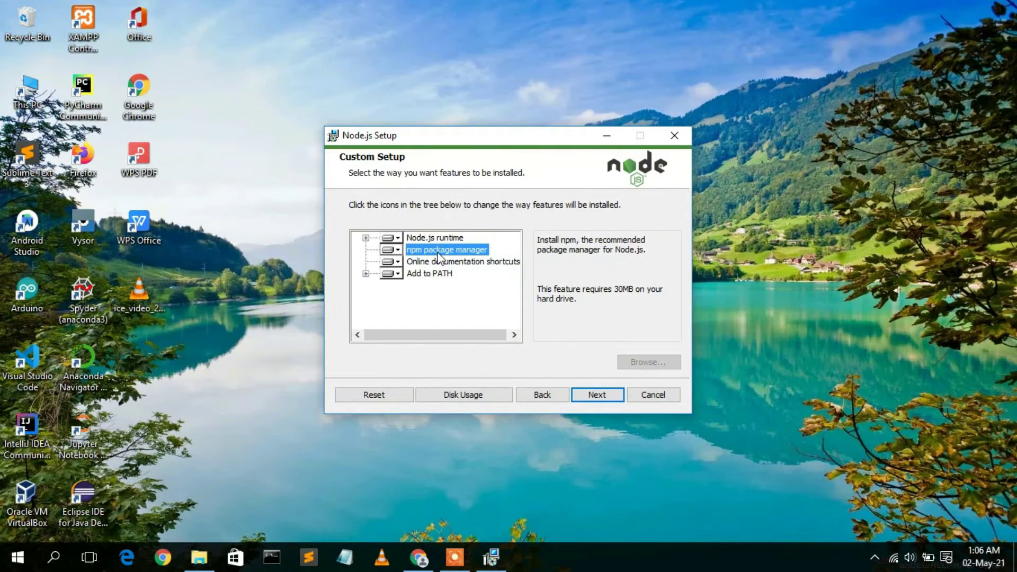
{"action": "left_click", "coordinate": [474, 264]}
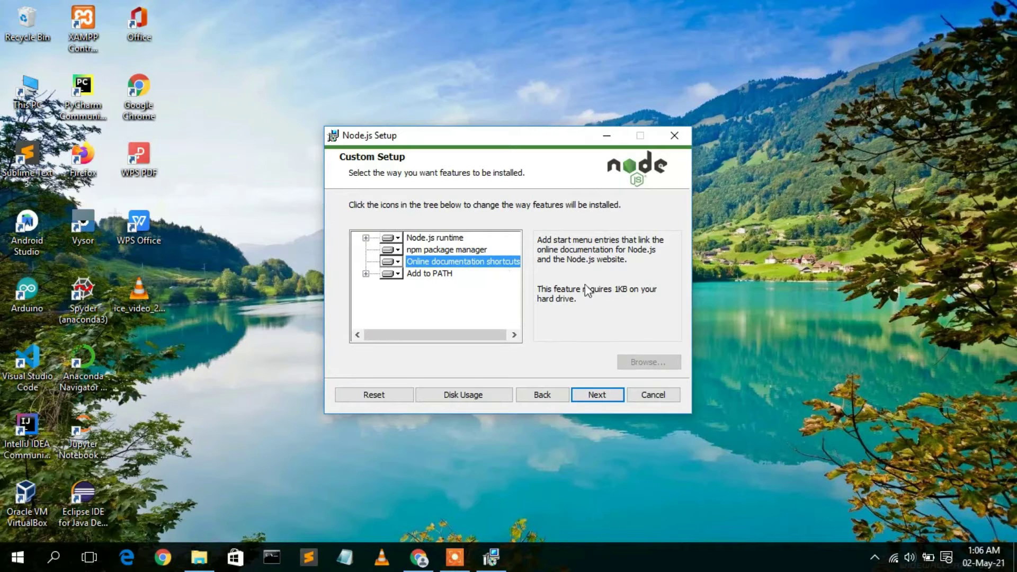
{"action": "left_click", "coordinate": [429, 278]}
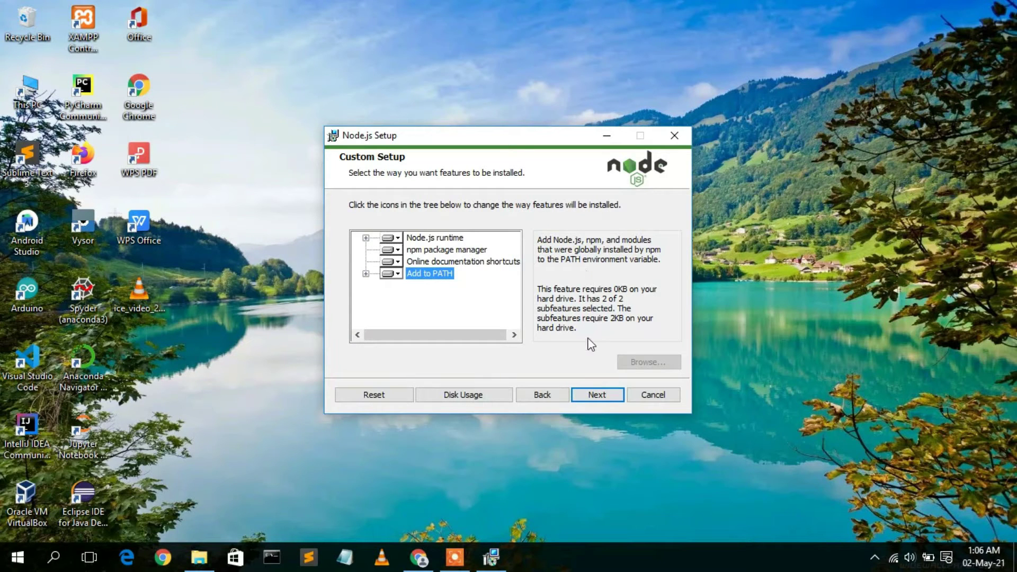
{"action": "left_click", "coordinate": [609, 393]}
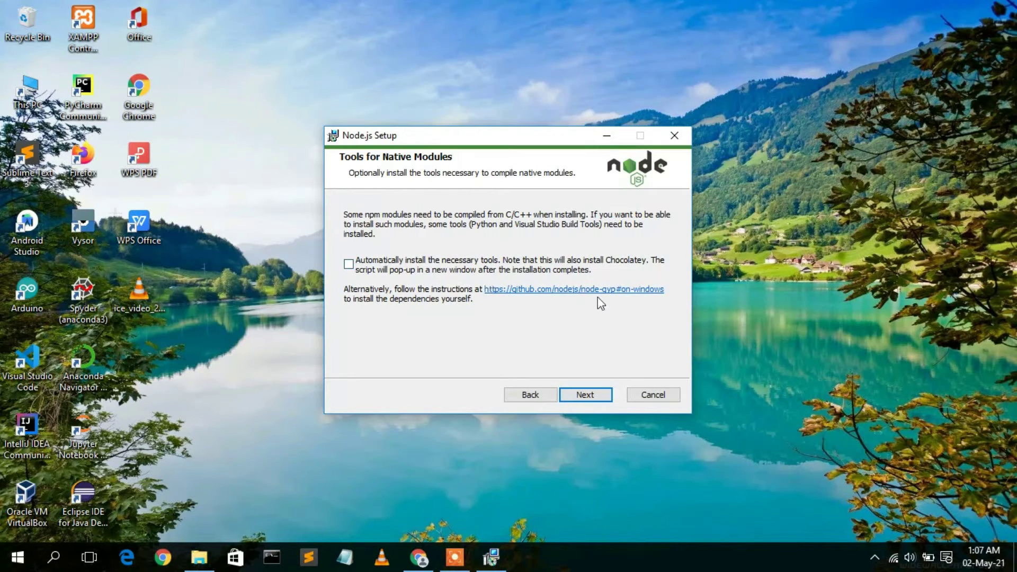
Install Node.js without the optional tools for native modules and finish the setup wizard.
{"action": "left_click", "coordinate": [593, 395]}
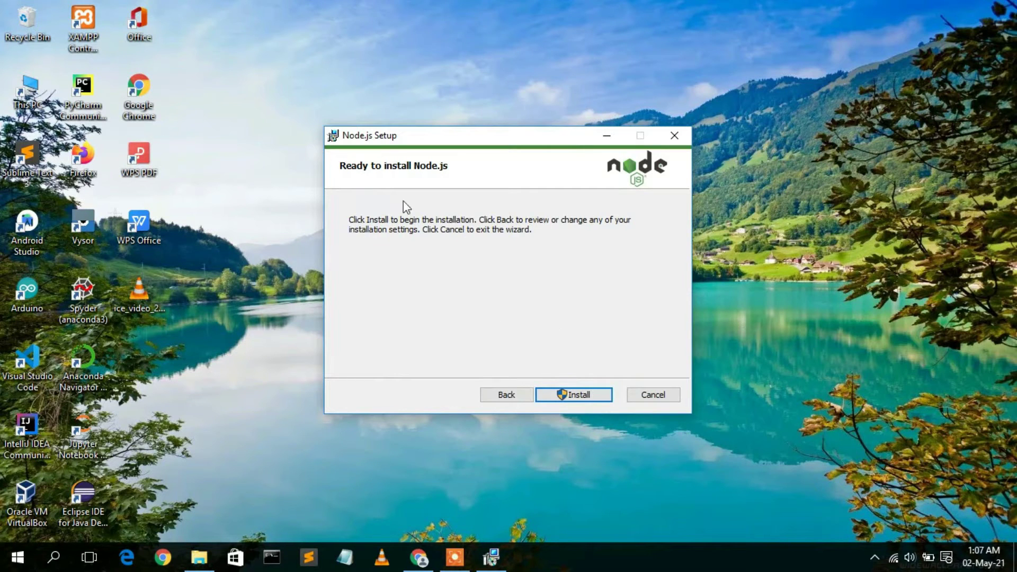
{"action": "left_click", "coordinate": [589, 394]}
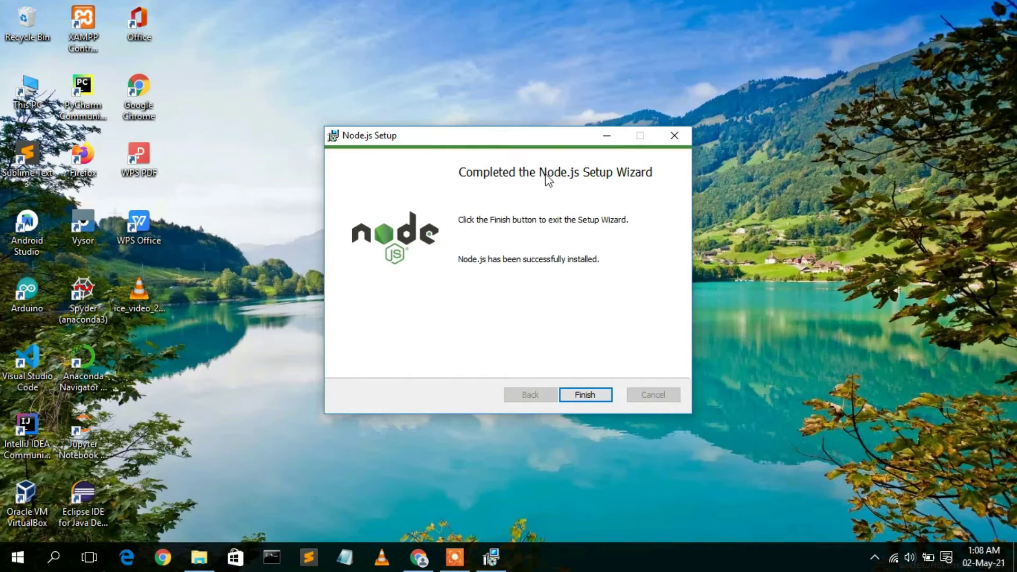
{"action": "left_click", "coordinate": [584, 394]}
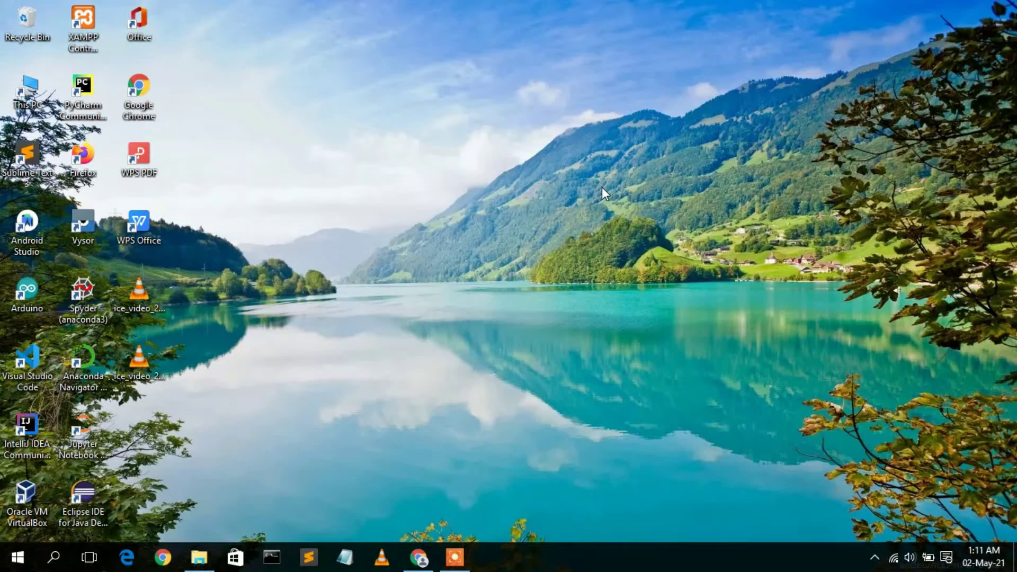
Check the installed Node.js version by running node -v in Command Prompt, and close the window.
{"action": "left_click", "coordinate": [261, 558]}
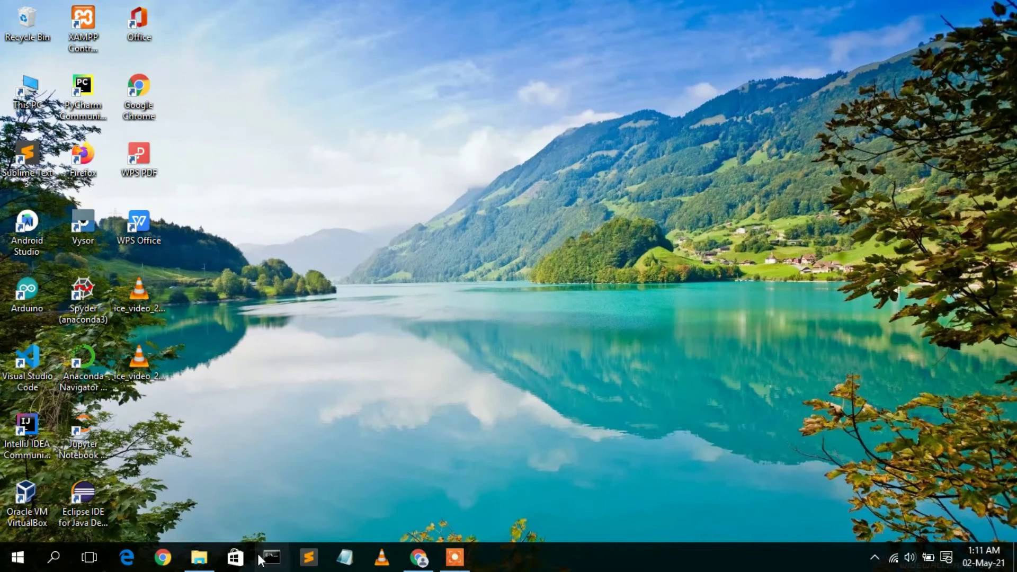
{"action": "type", "text": "de -v"}
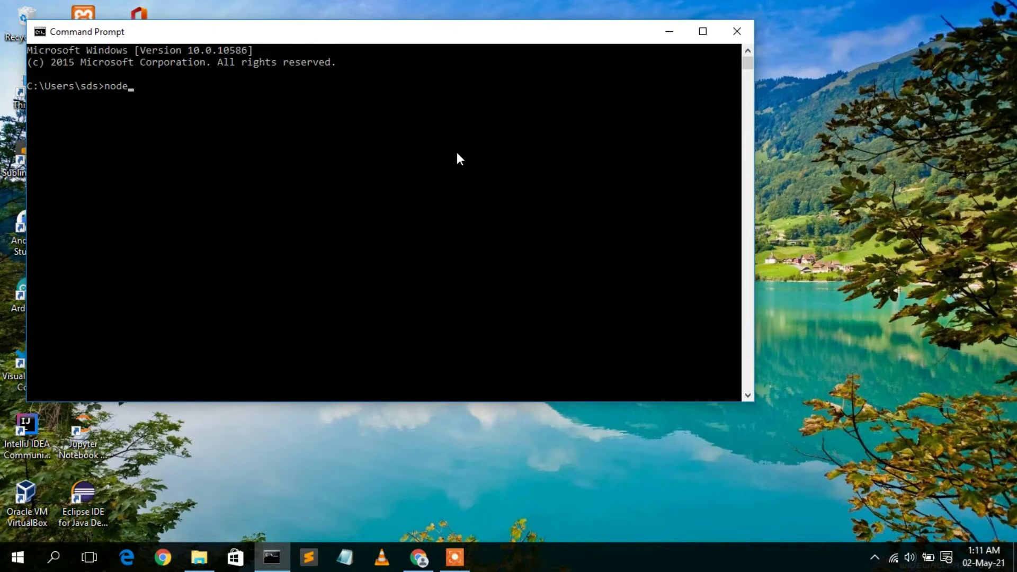
{"action": "key", "text": "Return"}
{"action": "left_click", "coordinate": [732, 31]}
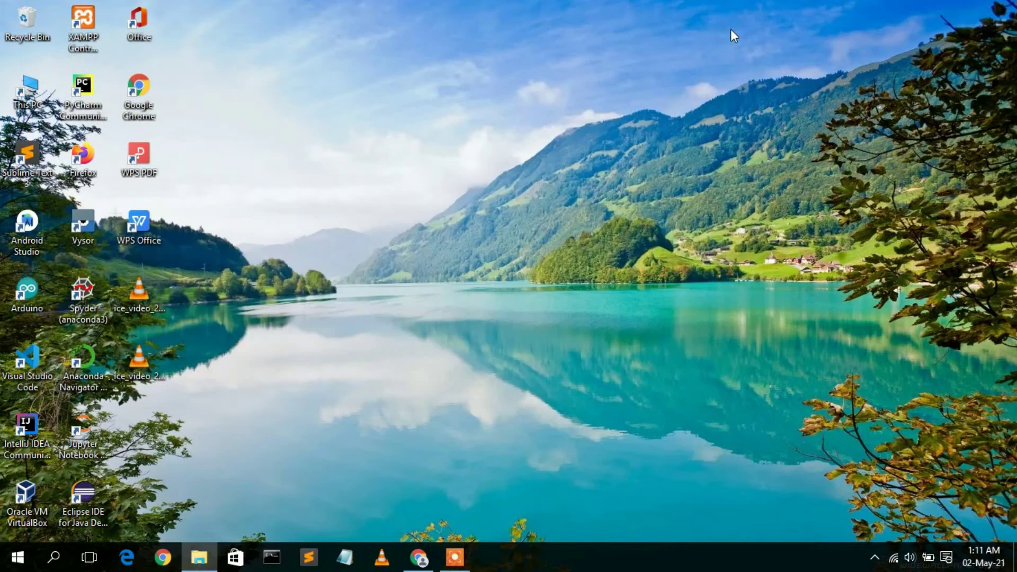
Create a new folder named Angular on the desktop.
{"action": "right_click", "coordinate": [412, 108]}
{"action": "mouse_move", "coordinate": [469, 307]}
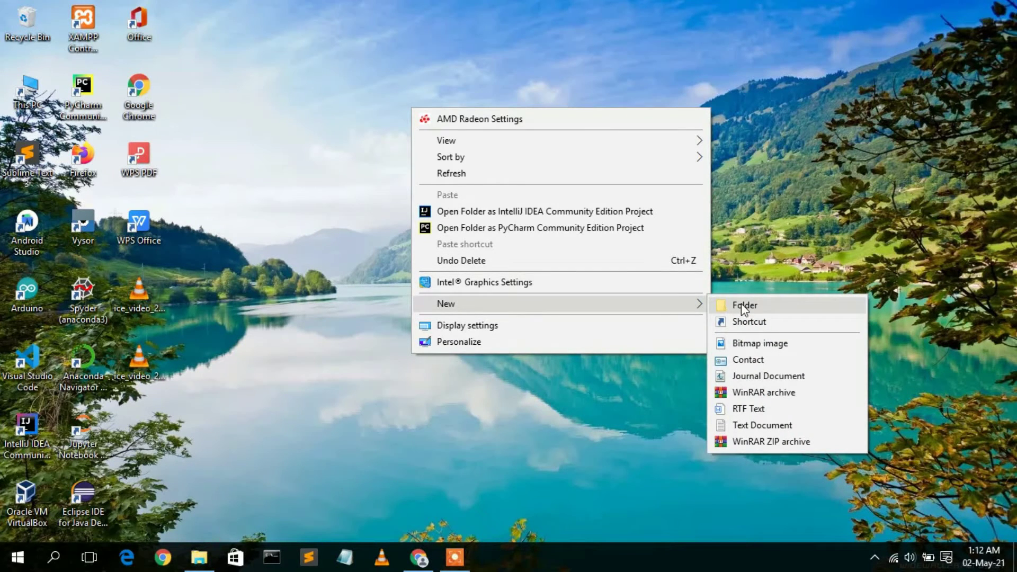
{"action": "left_click", "coordinate": [742, 307]}
{"action": "type", "text": "Angu"}
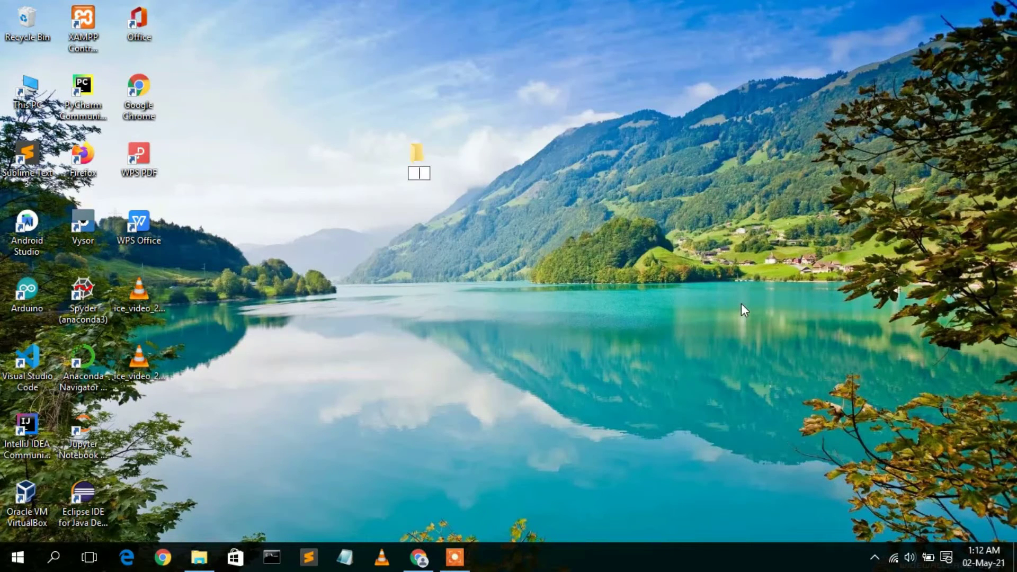
{"action": "type", "text": "lar"}
{"action": "key", "text": "Return"}
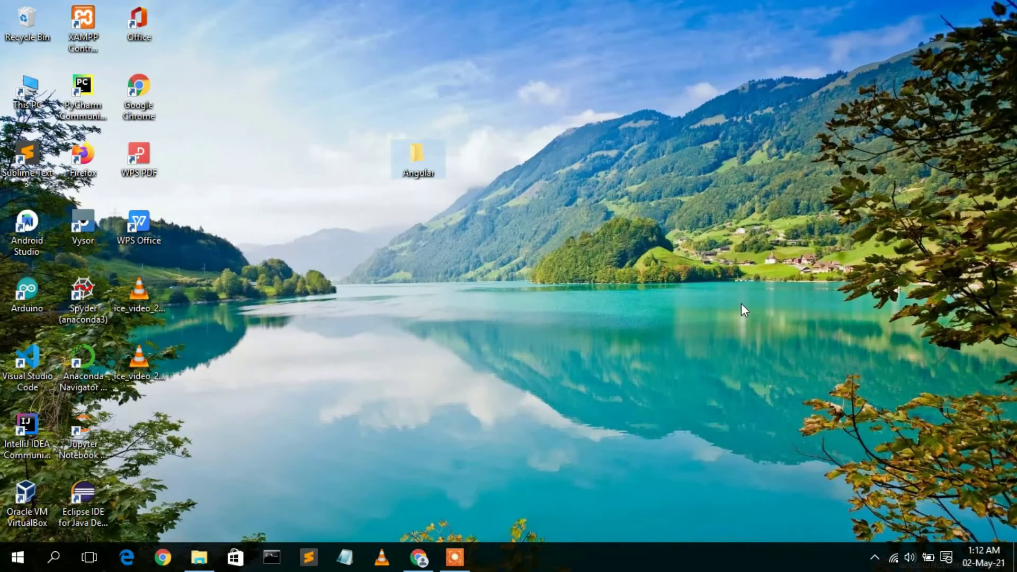
Open the Angular folder and start a command prompt in that location.
{"action": "key", "text": "Return"}
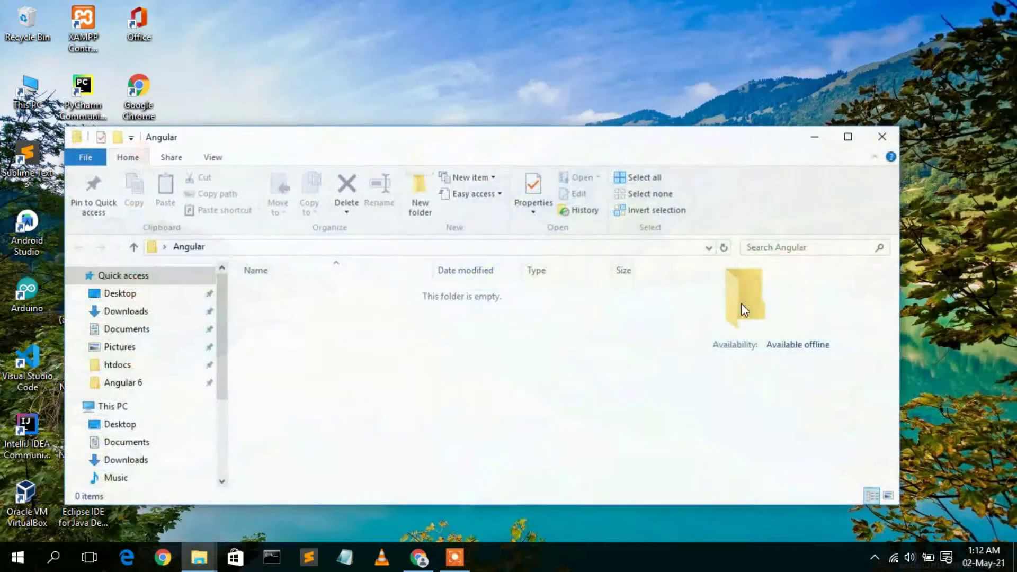
{"action": "left_click", "coordinate": [848, 136]}
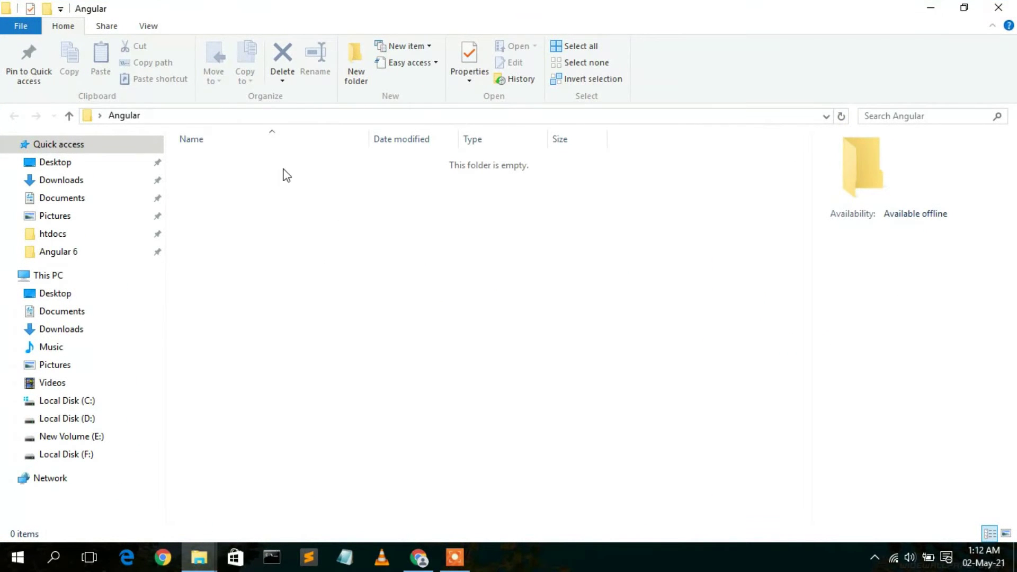
{"action": "left_click", "coordinate": [398, 115]}
{"action": "type", "text": "cmd"}
{"action": "key", "text": "Return"}
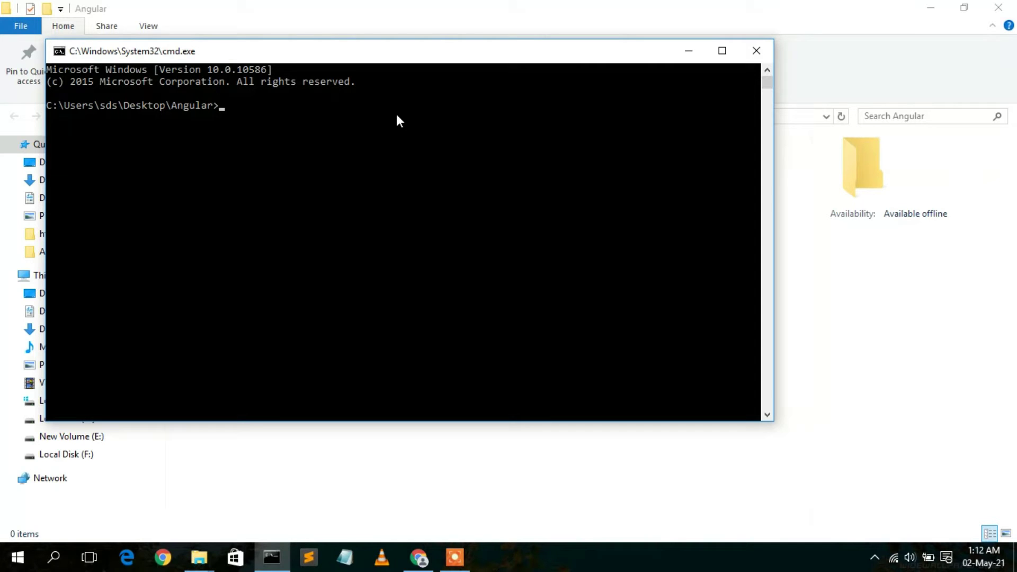
{"action": "type", "text": "npm install -g @angular"}
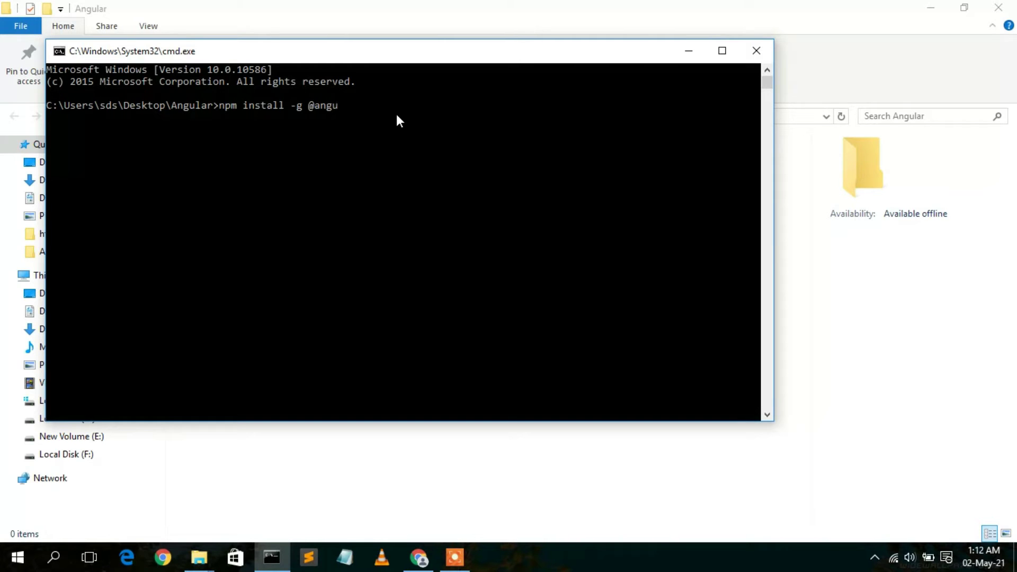
{"action": "type", "text": "/cli"}
{"action": "key", "text": "Return"}
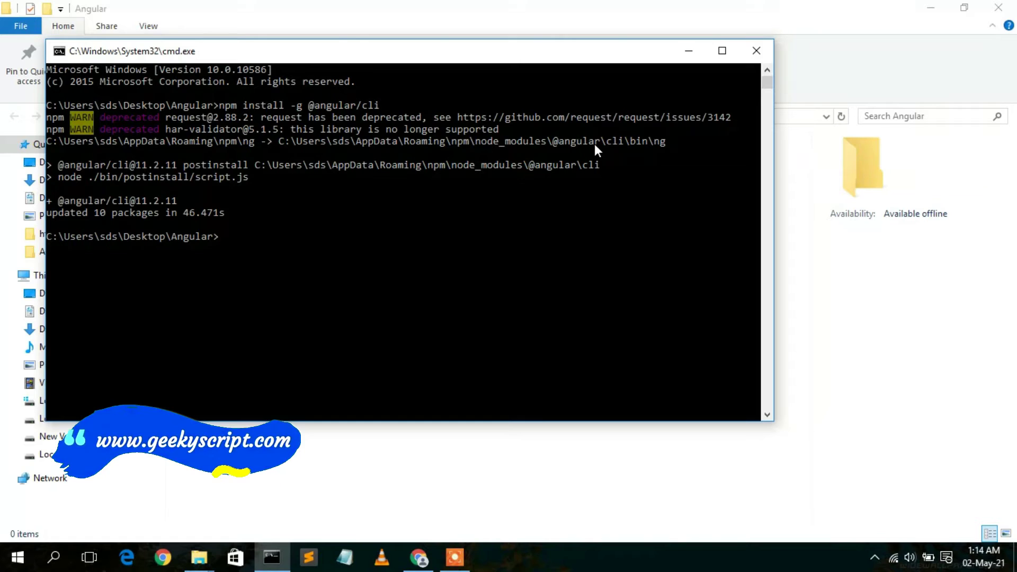
Create an Angular project with ng new helloWorld, declining stricter type checking, adding Angular routing and choosing CSS as the stylesheet format.
{"action": "type", "text": "ng new helloWorld"}
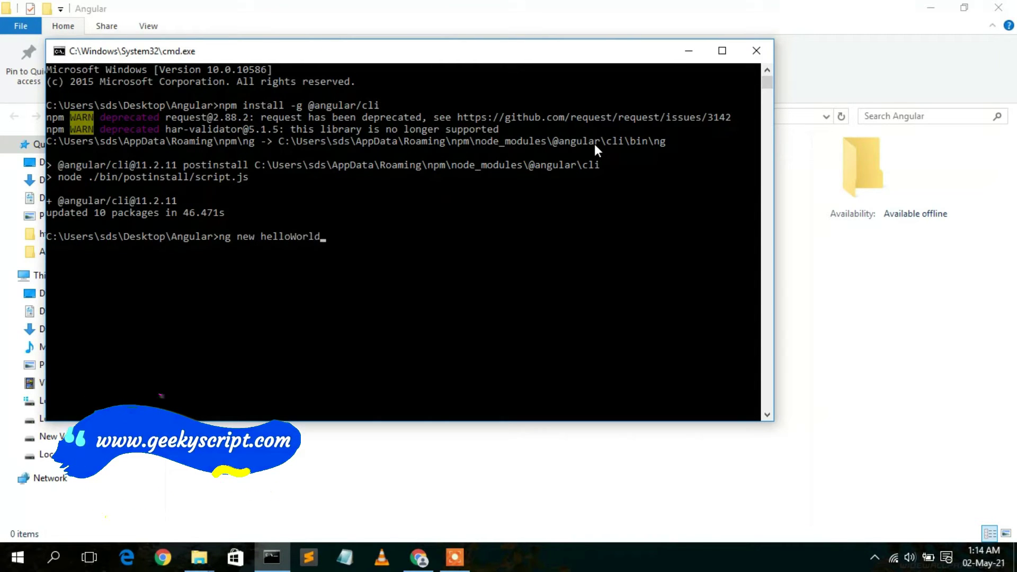
{"action": "key", "text": "Return"}
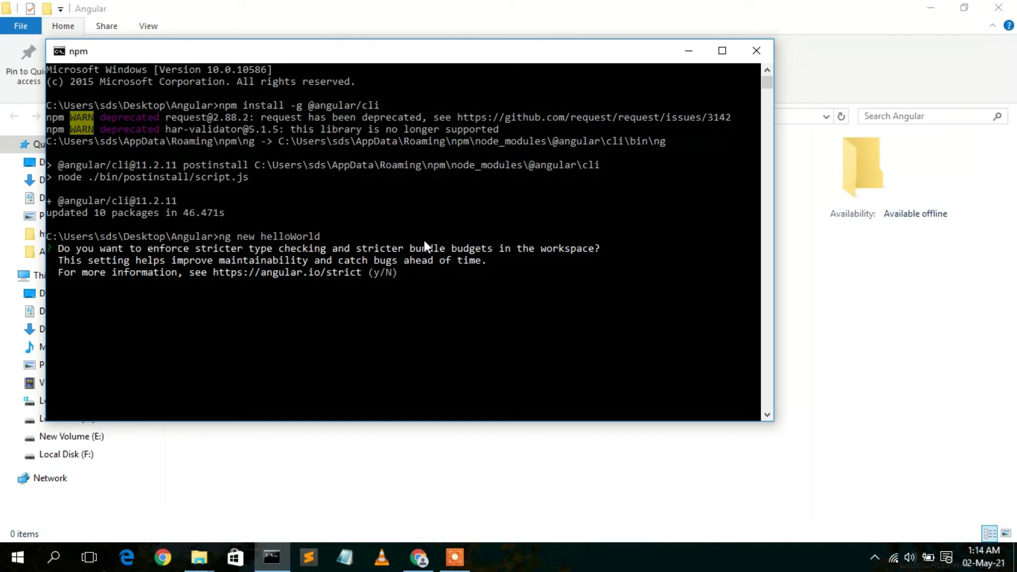
{"action": "type", "text": "n"}
{"action": "key", "text": "Return"}
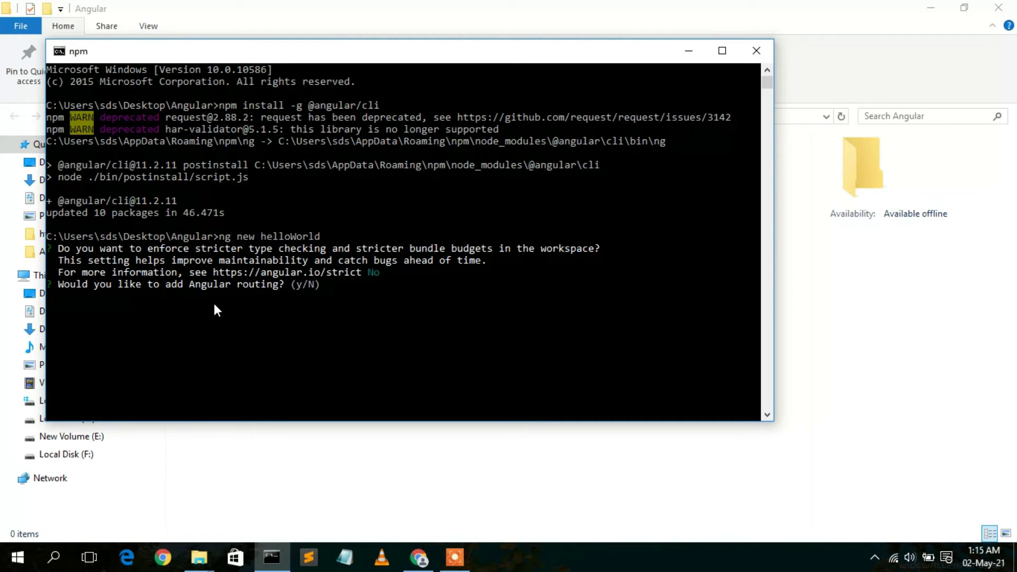
{"action": "type", "text": "y"}
{"action": "key", "text": "Return"}
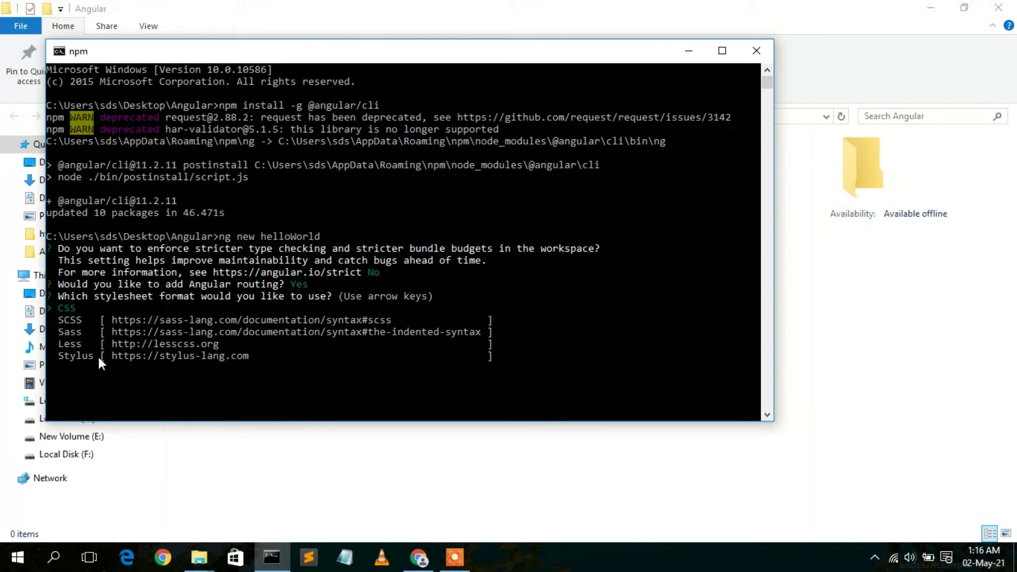
{"action": "left_click", "coordinate": [74, 310]}
{"action": "key", "text": "Return"}
{"action": "key", "text": "Return"}
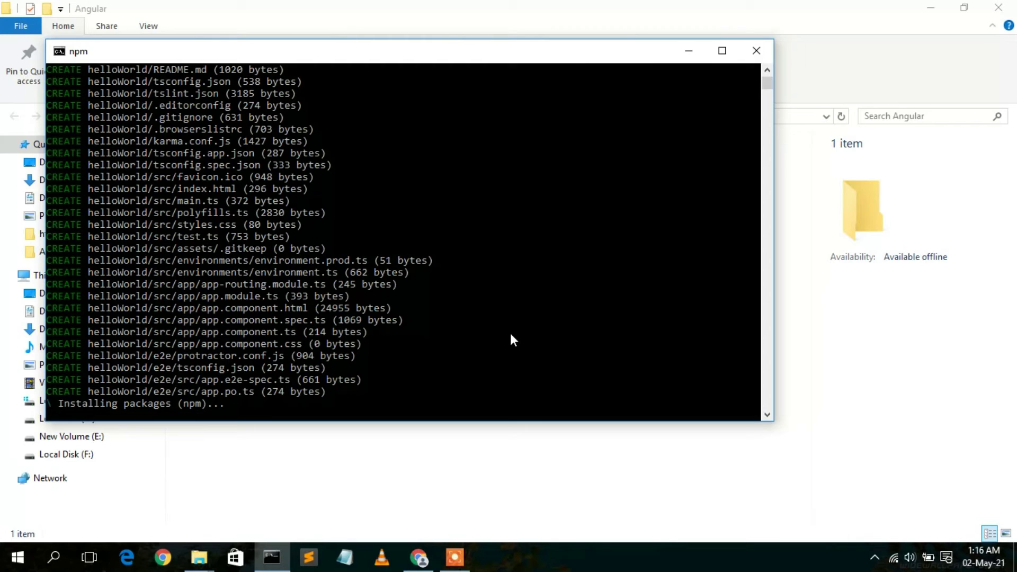
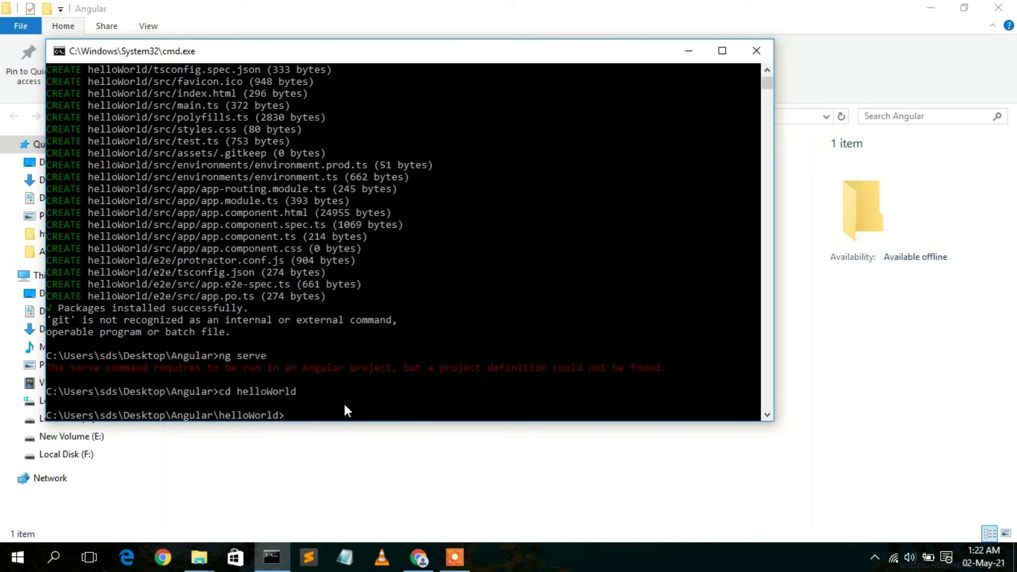
Start the development server with ng serve from the helloWorld folder, declining to share anonymous usage data.
{"action": "type", "text": "ng serve"}
{"action": "key", "text": "Return"}
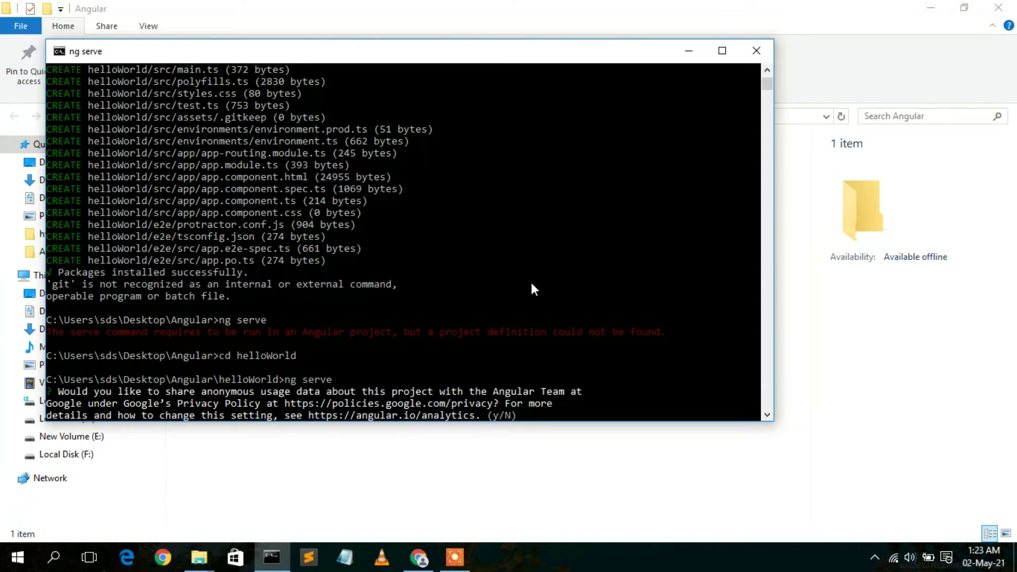
{"action": "type", "text": "n"}
{"action": "key", "text": "Return"}
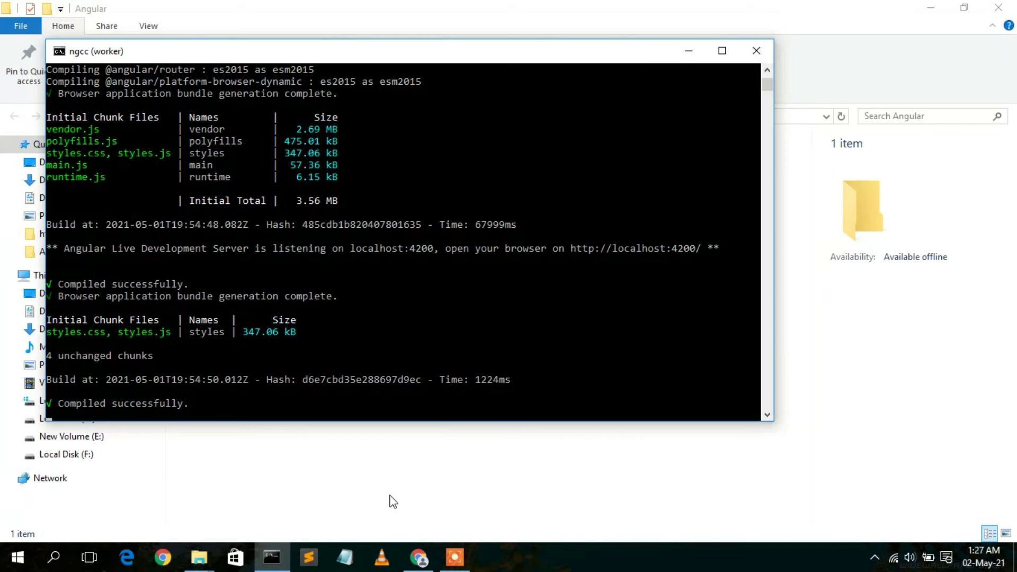
Switch to Chrome and load the running helloWorld app at localhost:4200.
{"action": "left_click", "coordinate": [419, 557]}
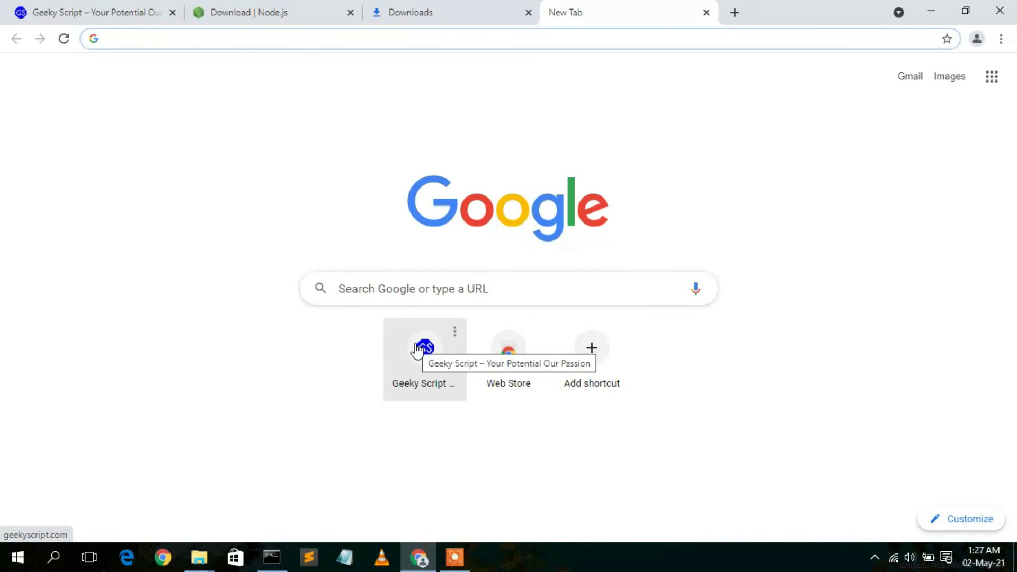
{"action": "type", "text": "local"}
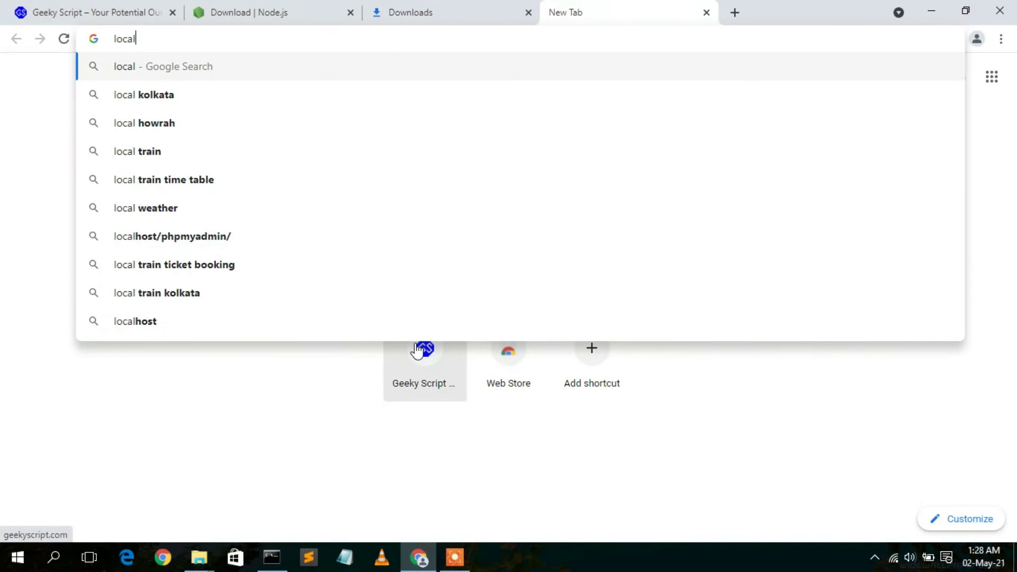
{"action": "type", "text": "host:42"}
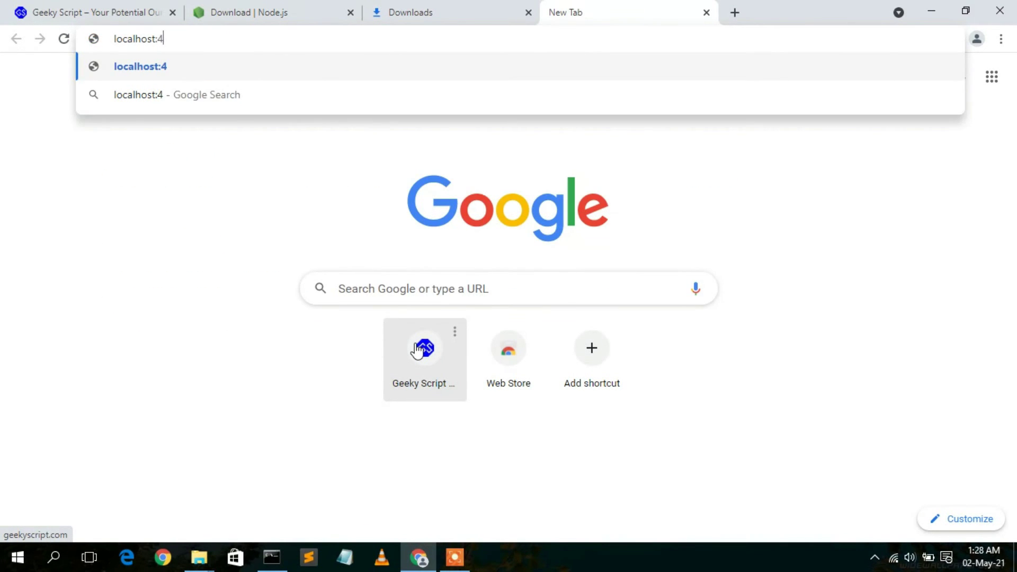
{"action": "type", "text": "00"}
{"action": "key", "text": "Return"}
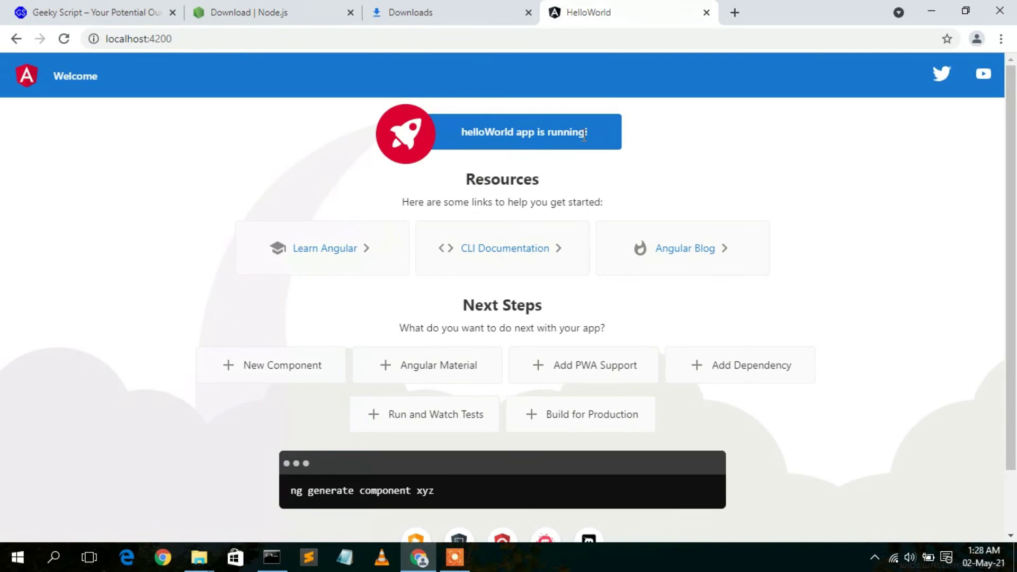
Look through the Geeky Script homepage and return to the HelloWorld app page.
{"action": "left_click", "coordinate": [85, 10]}
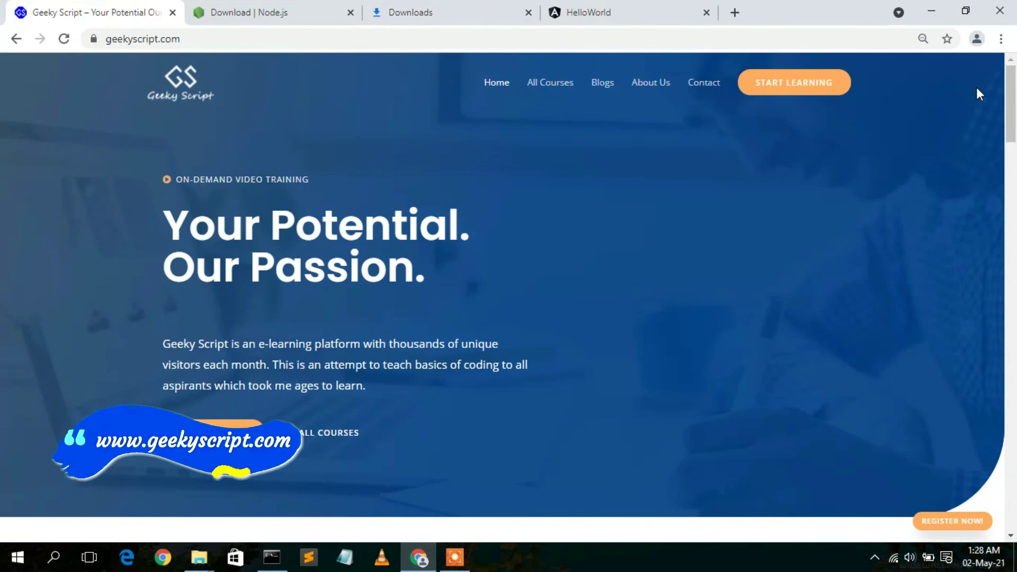
{"action": "left_click_drag", "start_coordinate": [1016, 101], "coordinate": [1016, 325]}
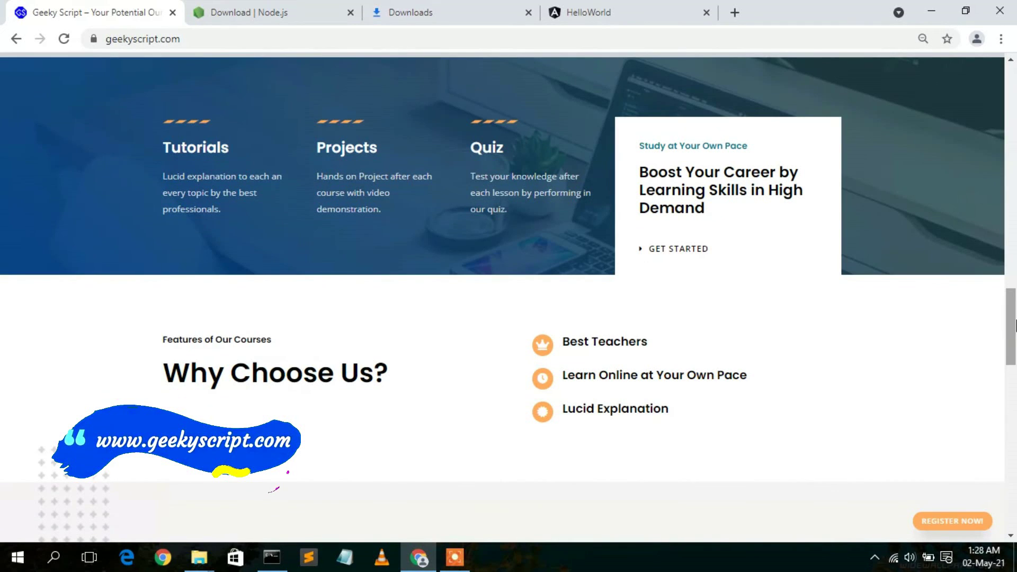
{"action": "left_click", "coordinate": [683, 15]}
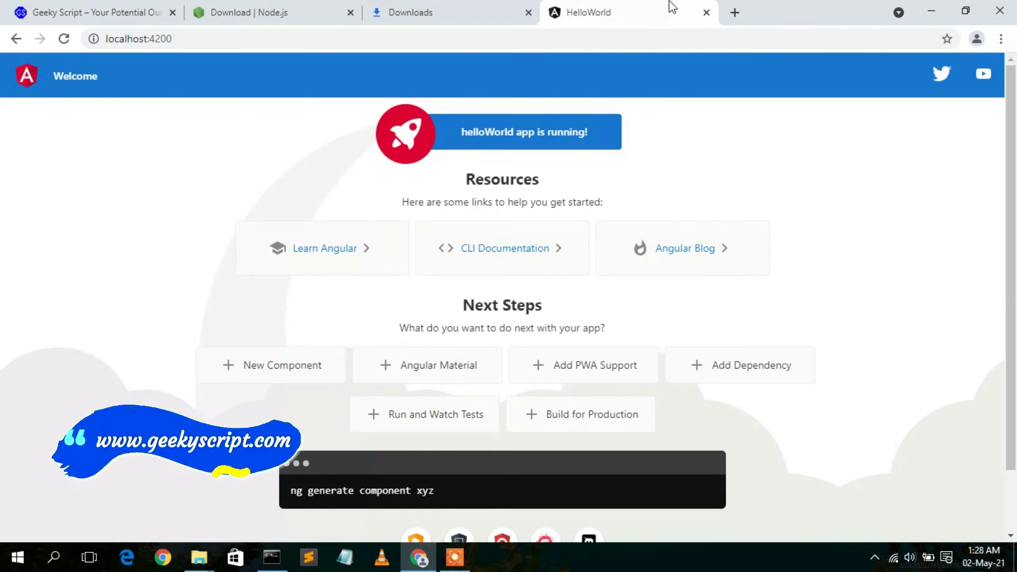